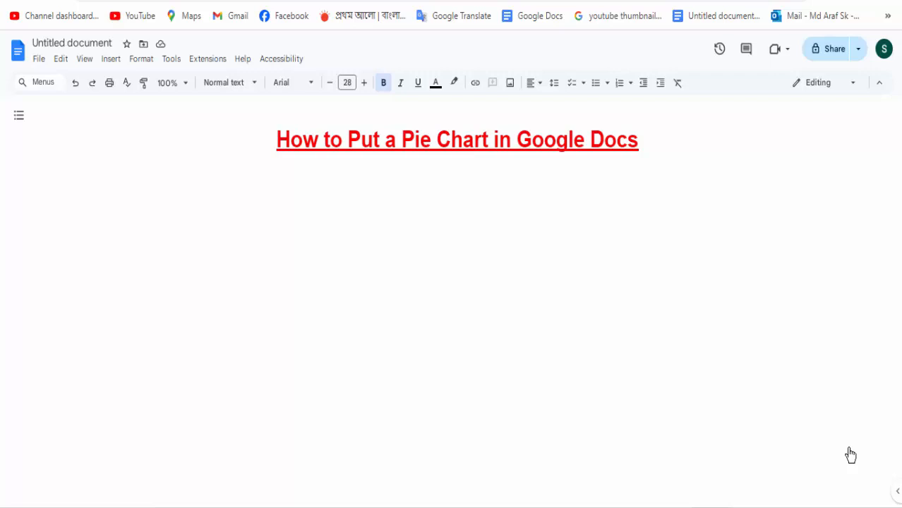
Insert a pie chart on the line below the document's heading
click(109, 61)
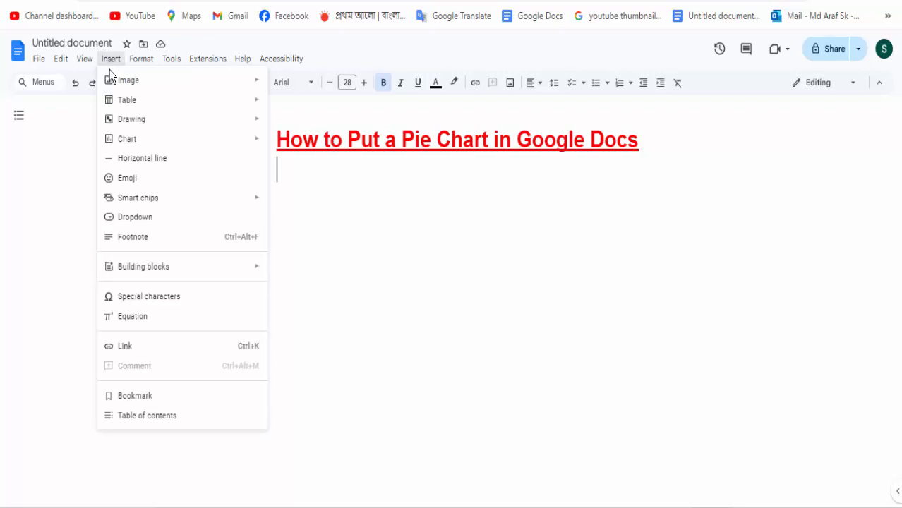
mouse_move(127, 144)
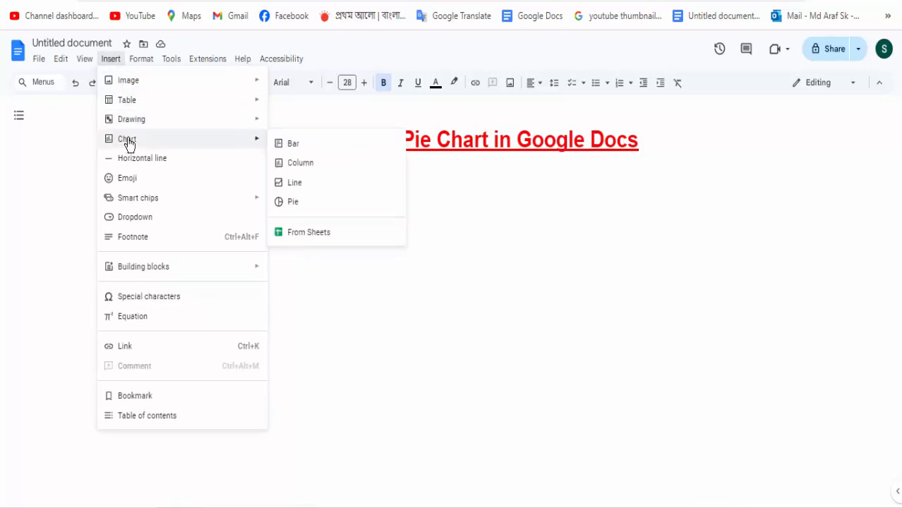
mouse_move(226, 145)
click(290, 203)
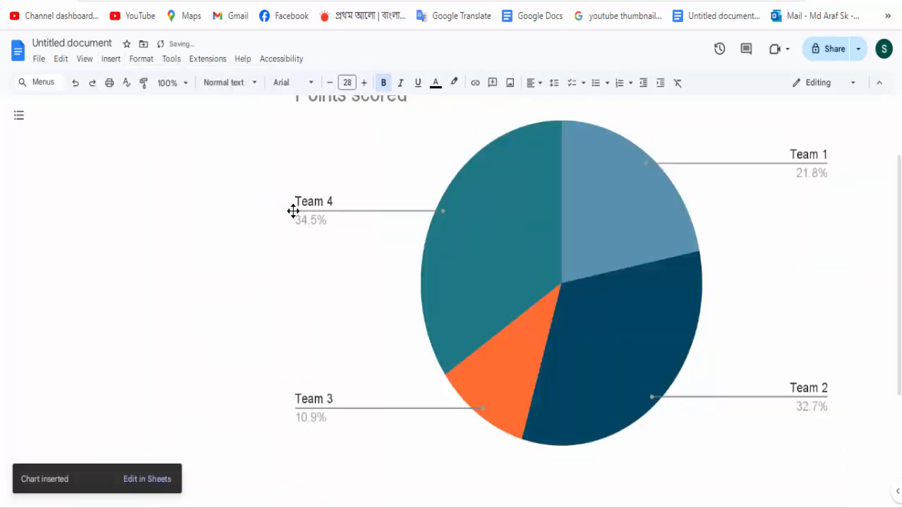
Shrink the pie chart proportionally until it is slightly narrower than the heading above it
scroll(583, 273, up, 2)
click(576, 301)
scroll(577, 297, down, 3)
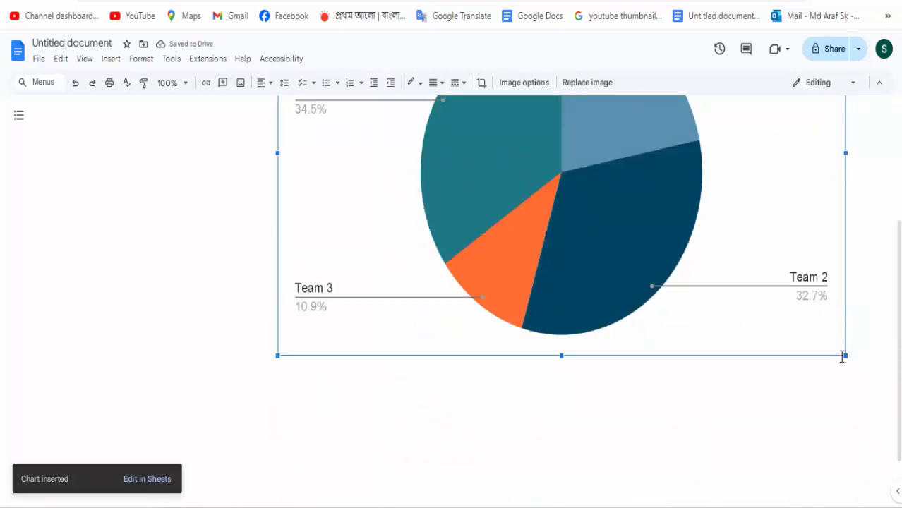
drag(844, 352, 570, 207)
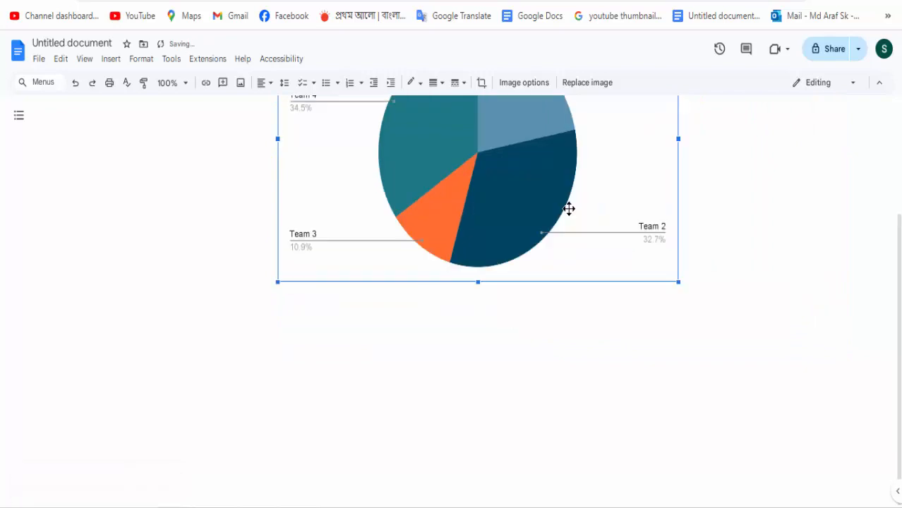
drag(674, 433, 613, 388)
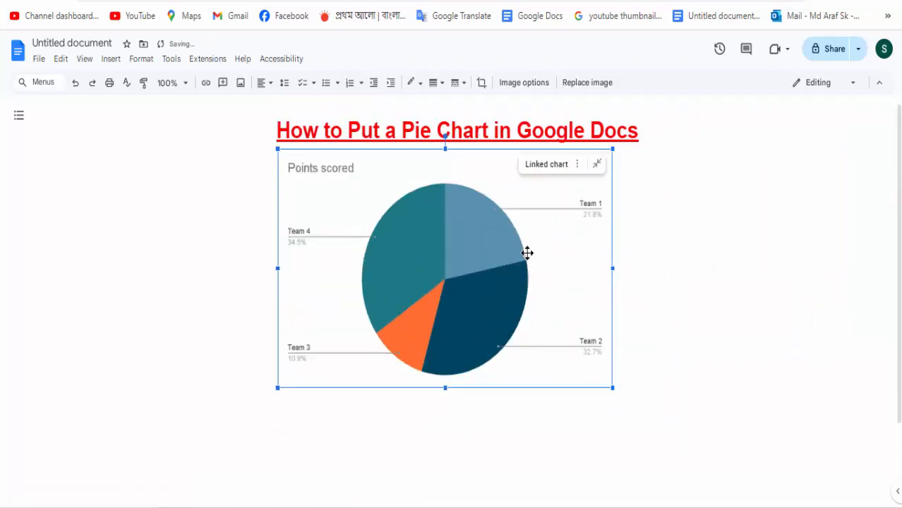
Open the source spreadsheet of the linked pie chart
click(577, 164)
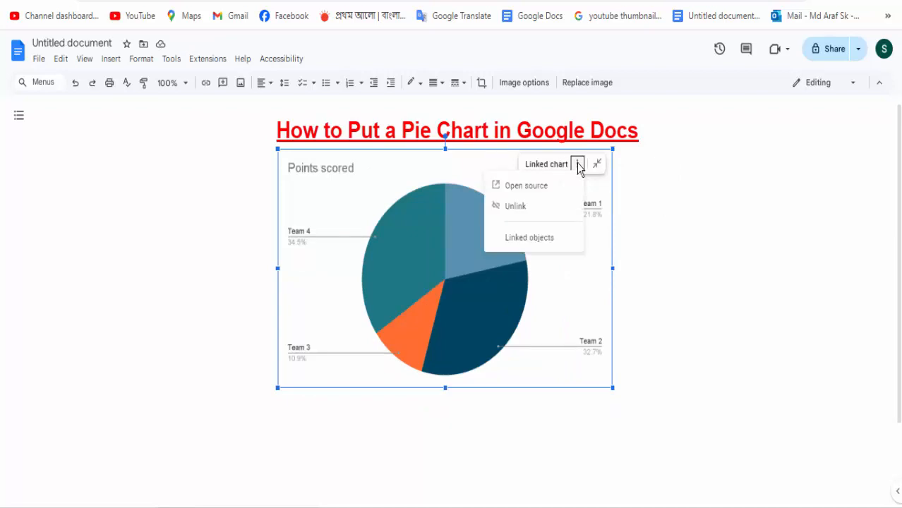
click(539, 194)
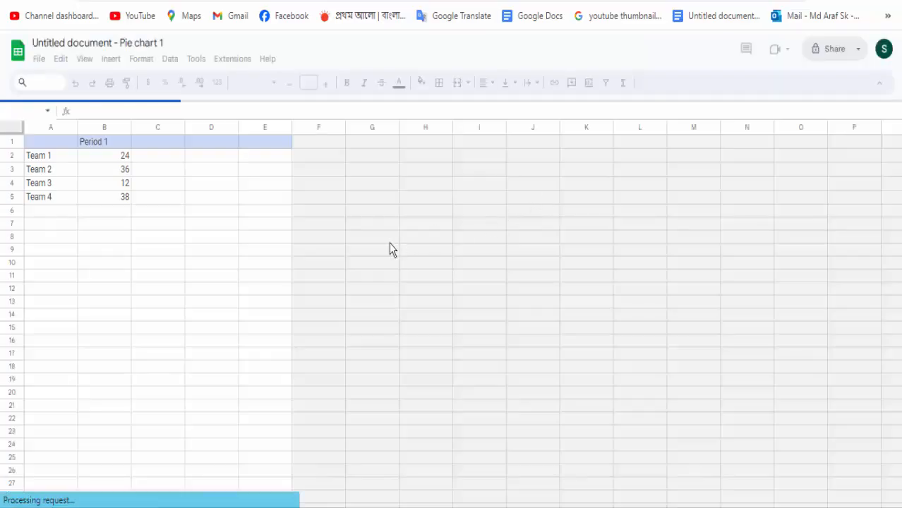
scroll(385, 251, down, 3)
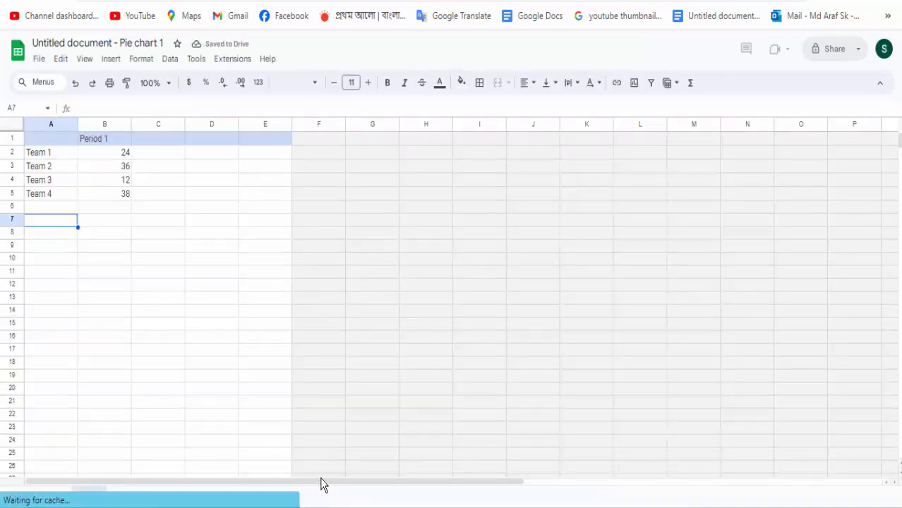
drag(323, 479, 176, 478)
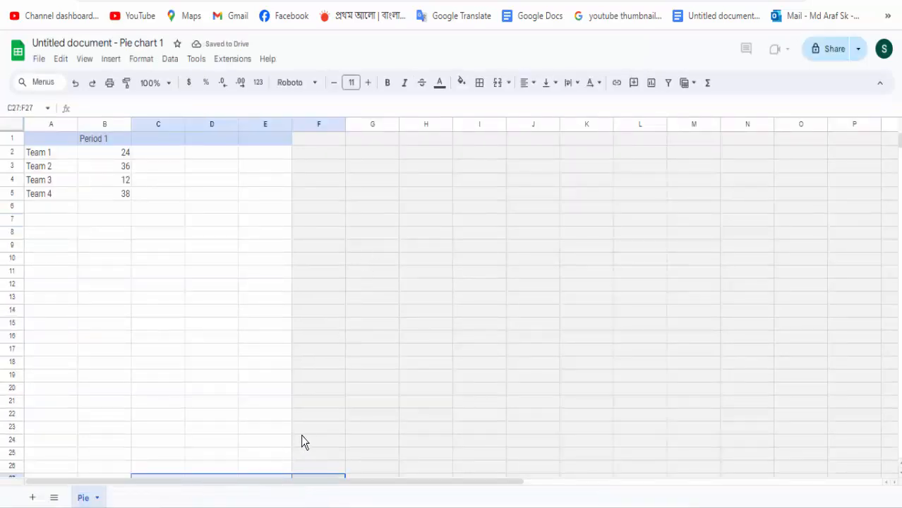
Move the pie chart beside the data table, with its upper corner in cell D3
scroll(302, 422, down, 3)
scroll(302, 421, up, 2)
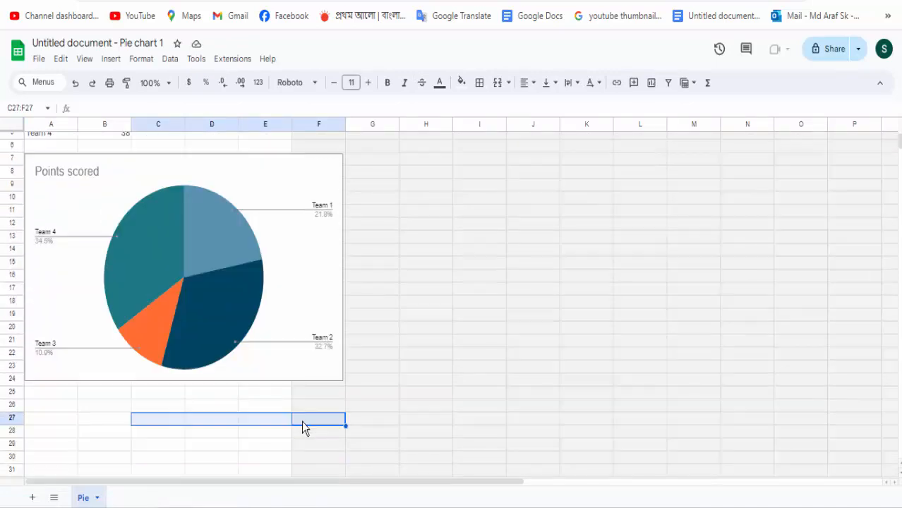
click(225, 245)
mouse_move(193, 251)
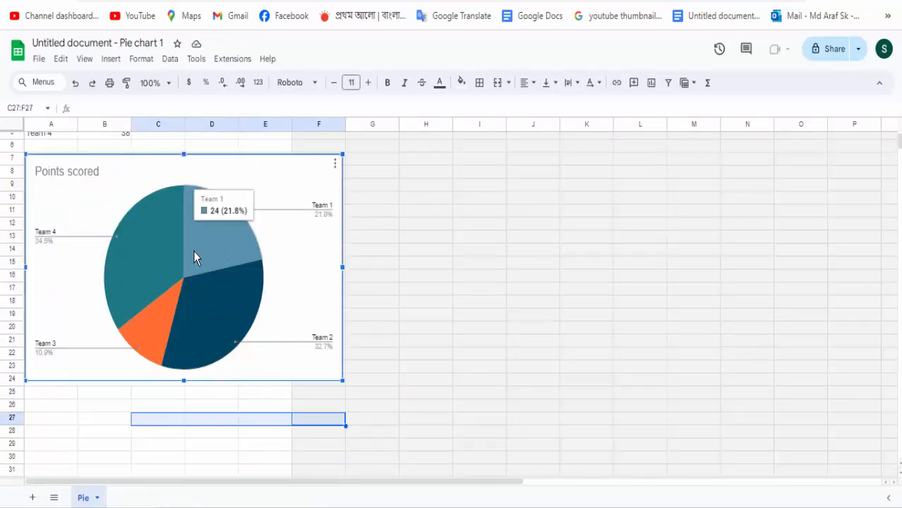
drag(326, 302, 480, 330)
scroll(314, 459, down, 3)
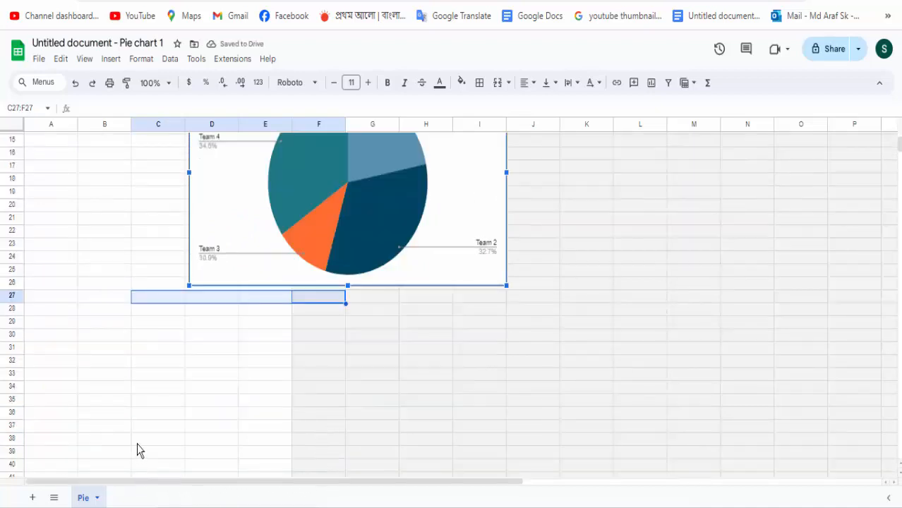
scroll(297, 467, down, 3)
scroll(298, 467, up, 3)
click(887, 498)
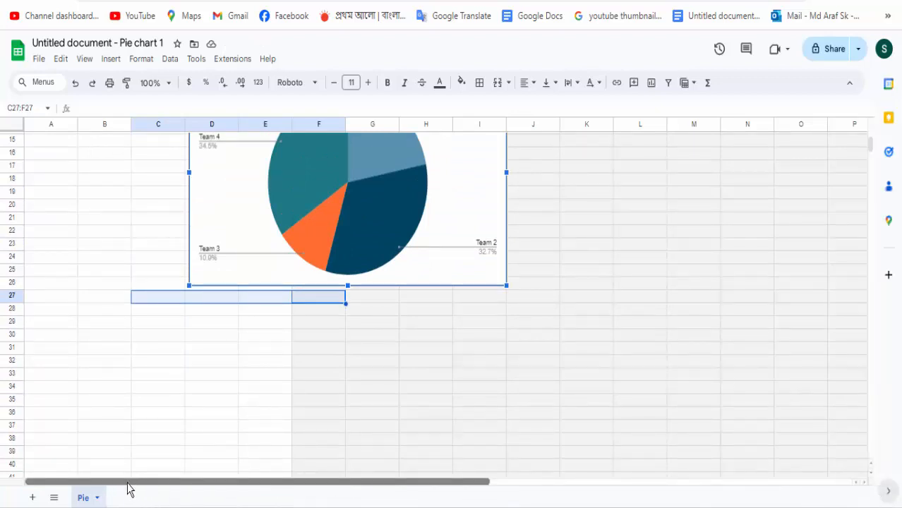
scroll(136, 412, up, 5)
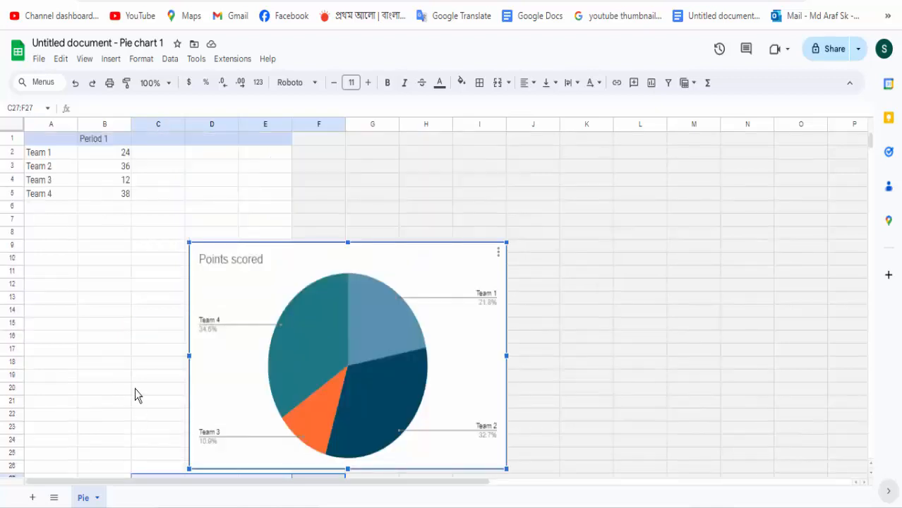
mouse_move(292, 347)
drag(328, 343, 345, 265)
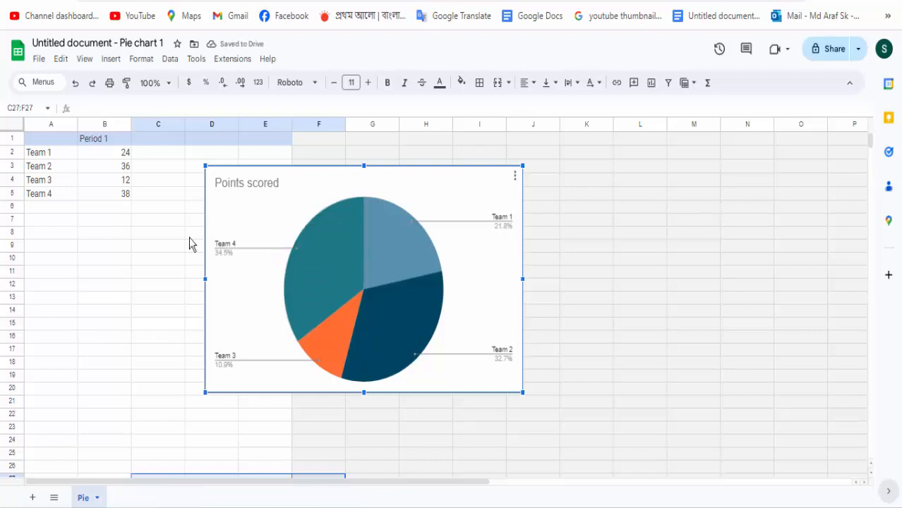
Replace the first two team labels in A2 and A3 with Bangladesh and India
click(54, 152)
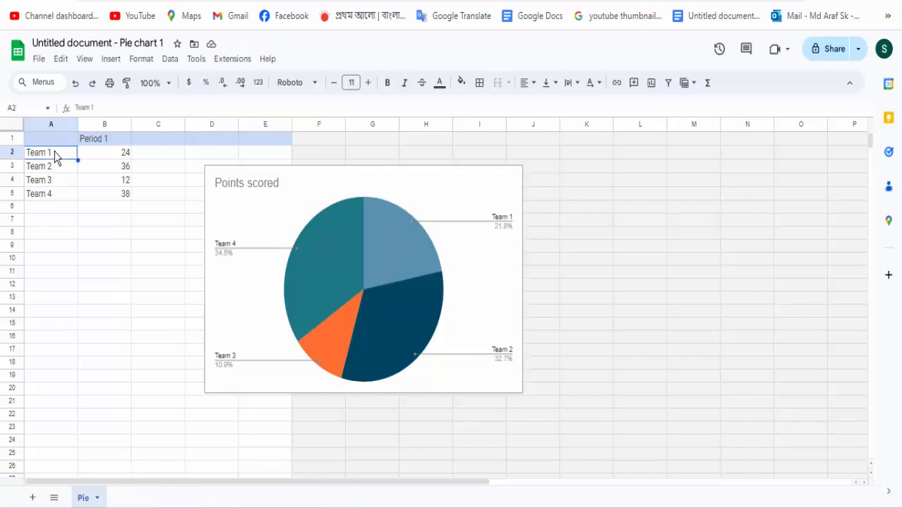
double_click(54, 152)
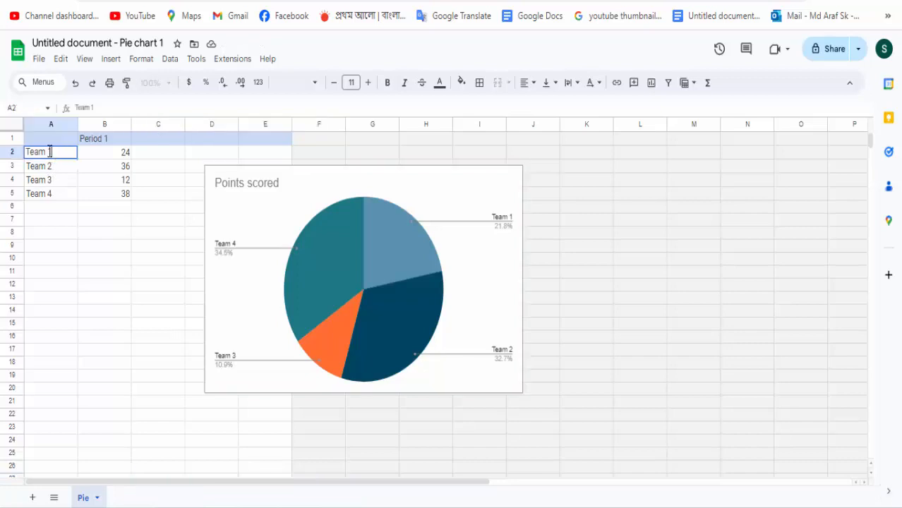
drag(54, 152, 26, 154)
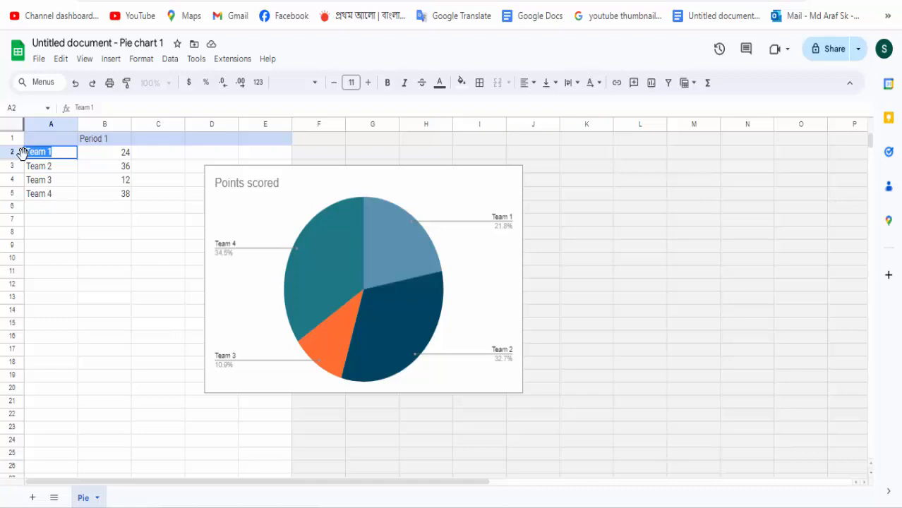
text(Bangladesh)
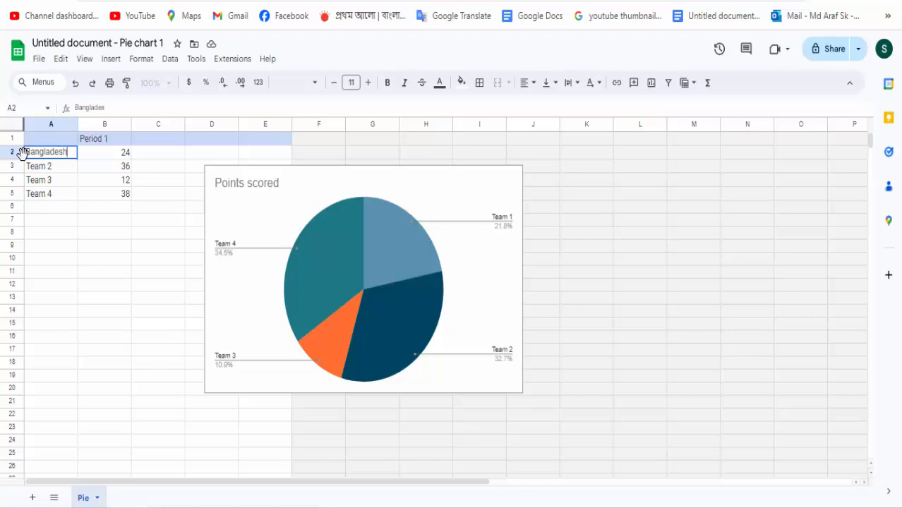
click(55, 168)
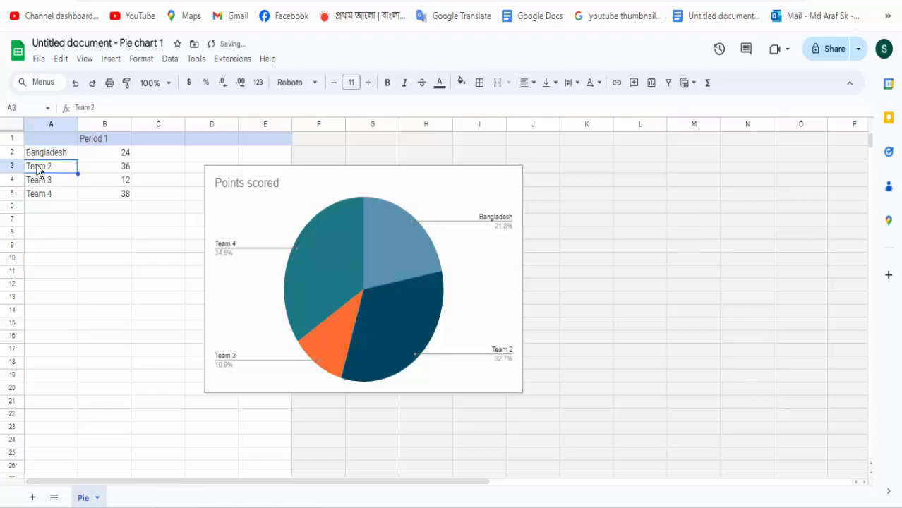
double_click(50, 165)
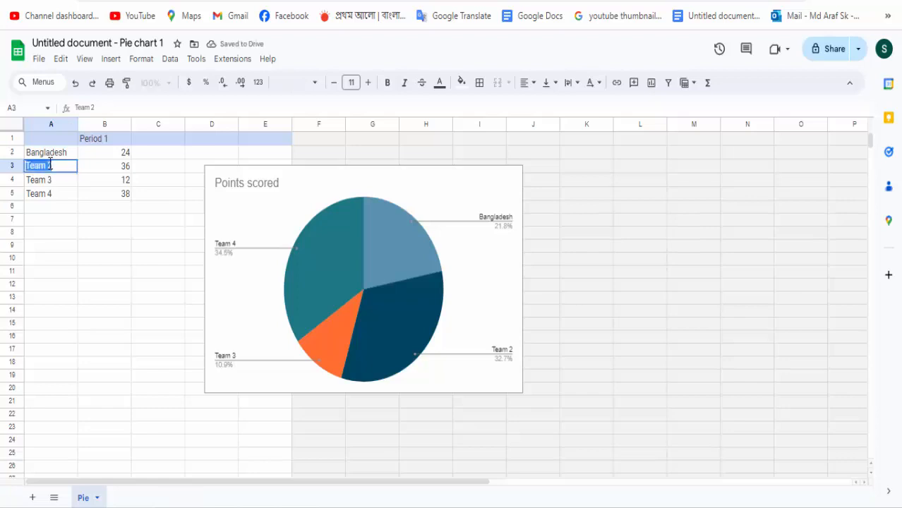
text(Ind)
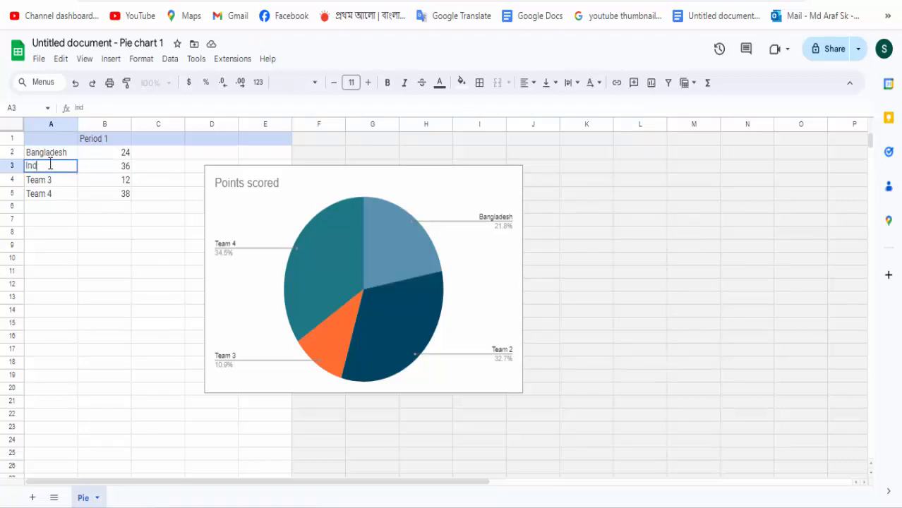
text(ia)
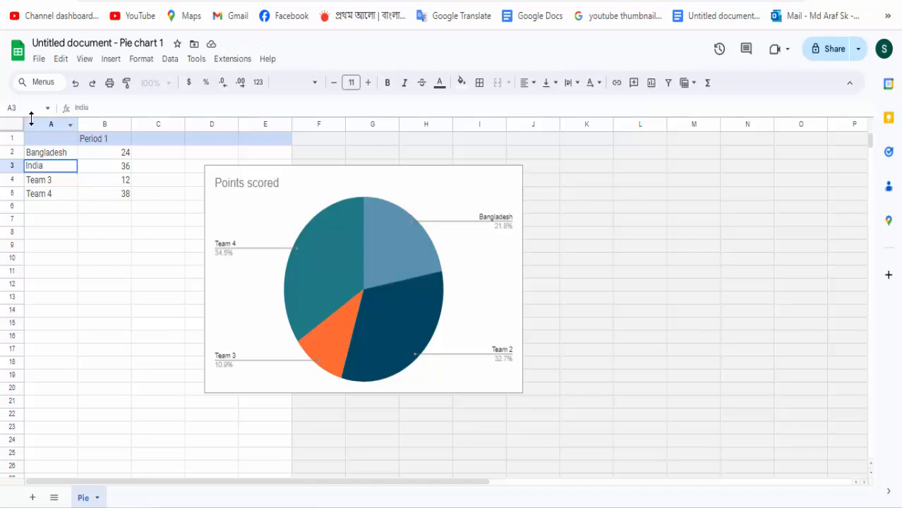
Replace the last two team labels in A4 and A5 with USA and UK
click(39, 179)
double_click(39, 177)
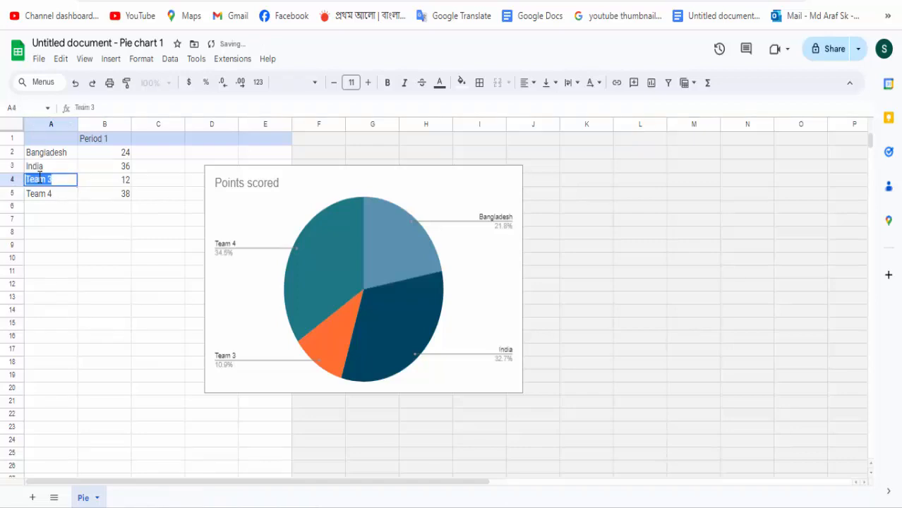
text(USA)
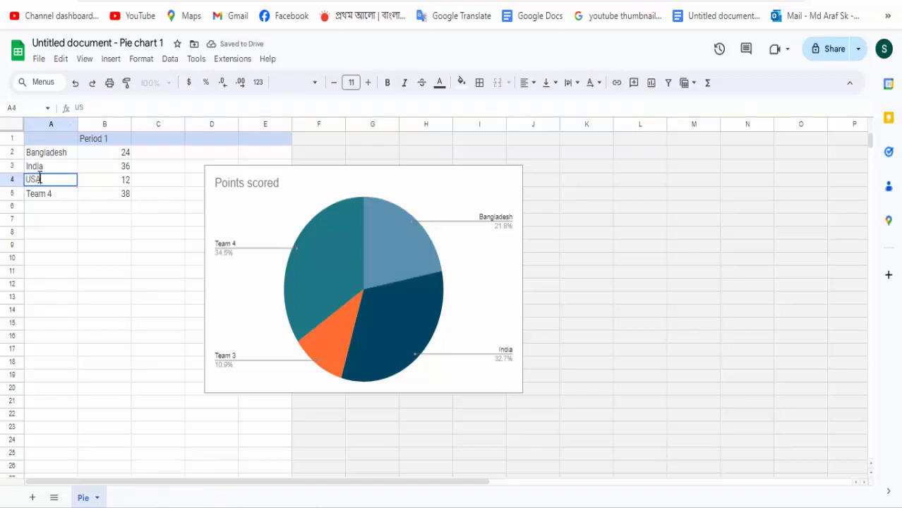
click(62, 192)
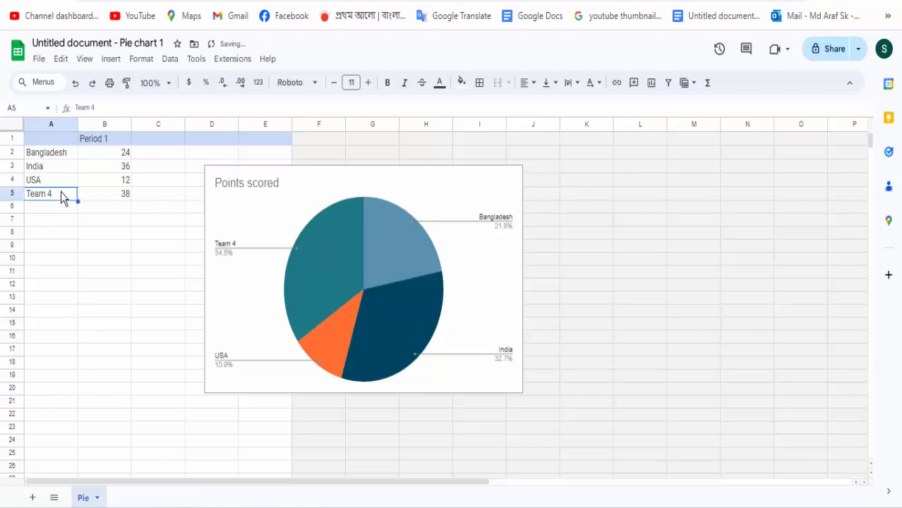
double_click(62, 192)
text(UK)
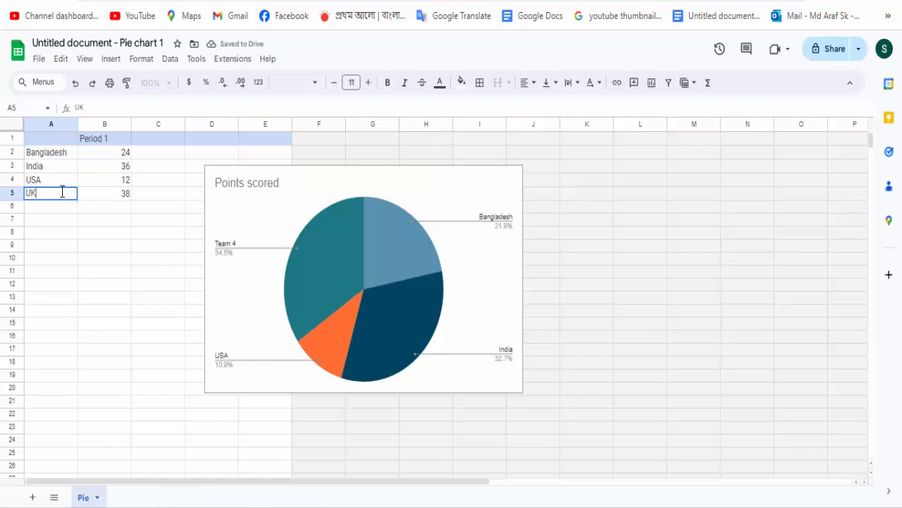
Change the value column's header in B1 to PEOPLE
click(97, 140)
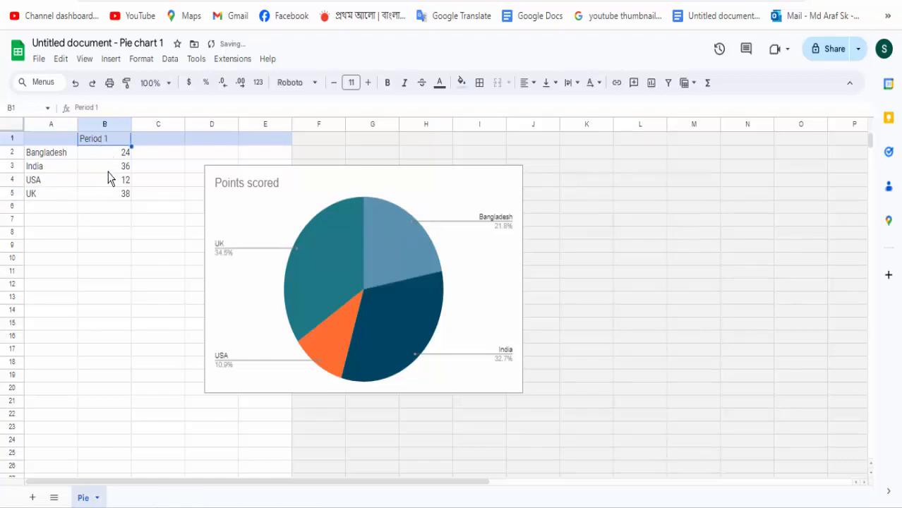
triple_click(104, 141)
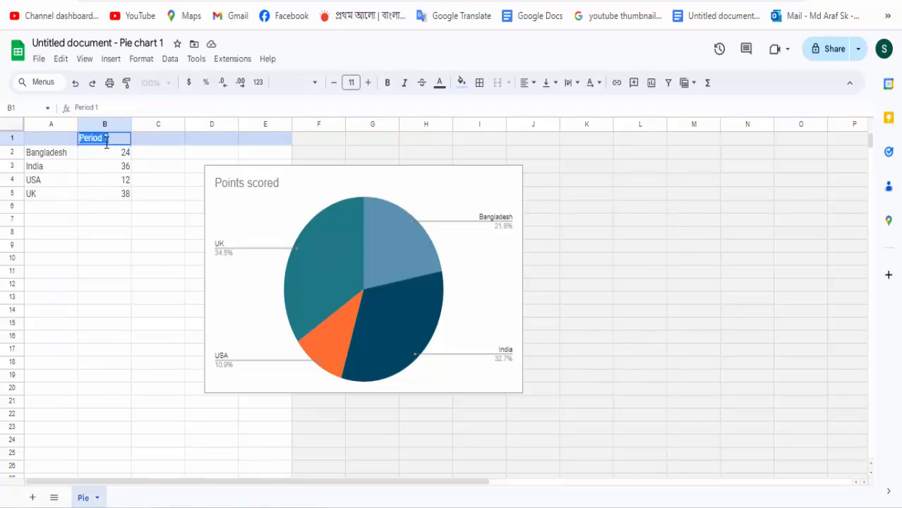
text(PEOPLE)
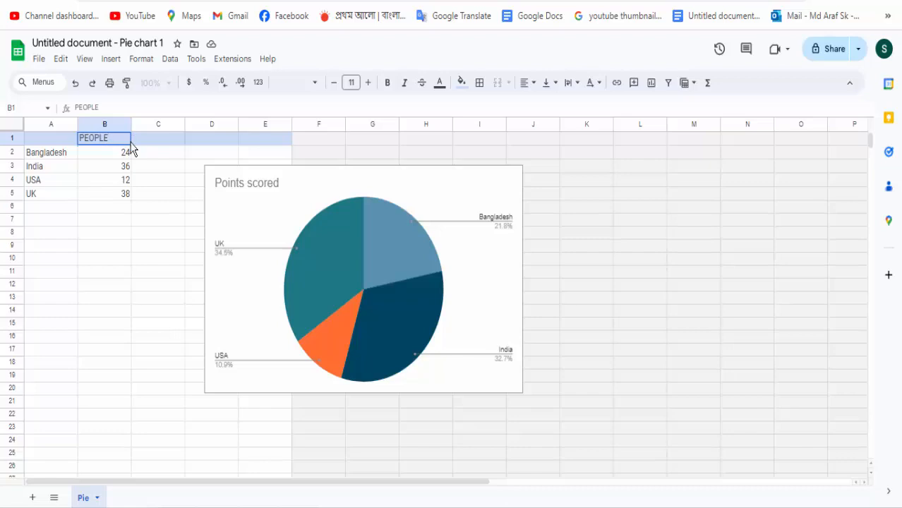
Set the PEOPLE values in B2 to B5 to 1920, 12565, 2365 and 235
click(115, 153)
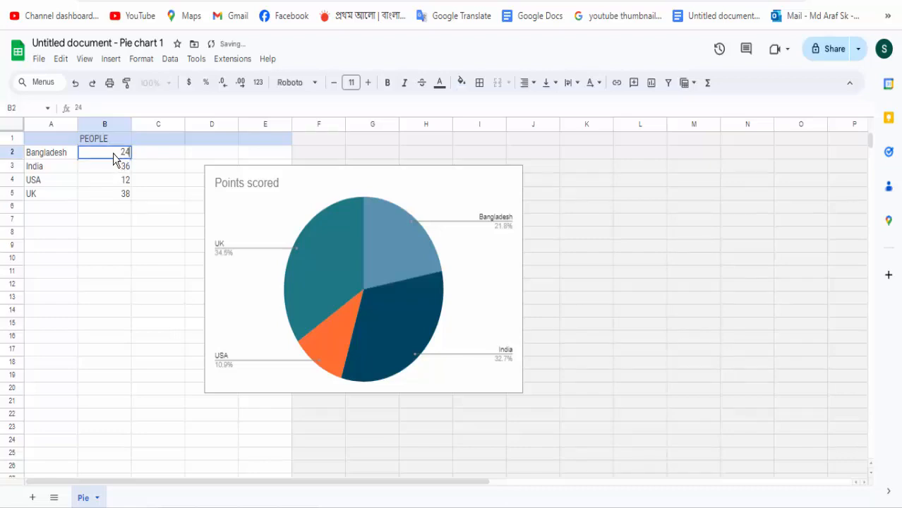
double_click(114, 152)
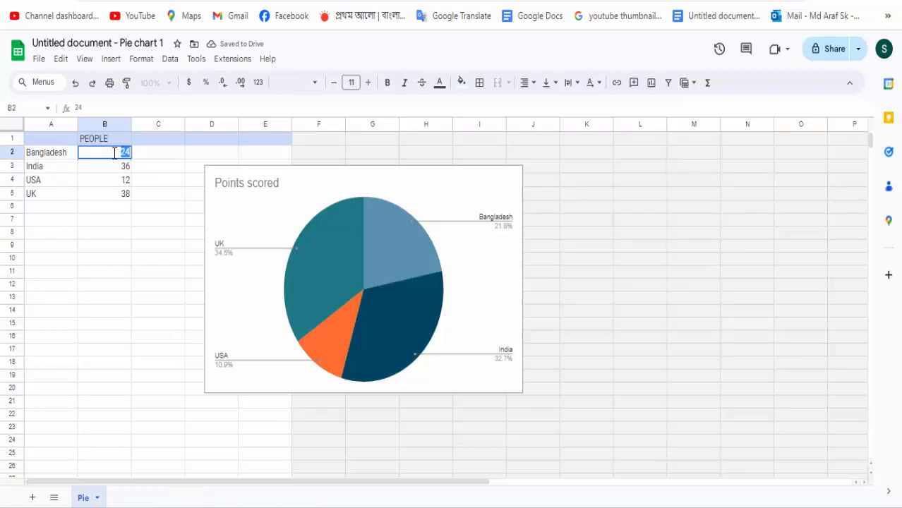
text(1920)
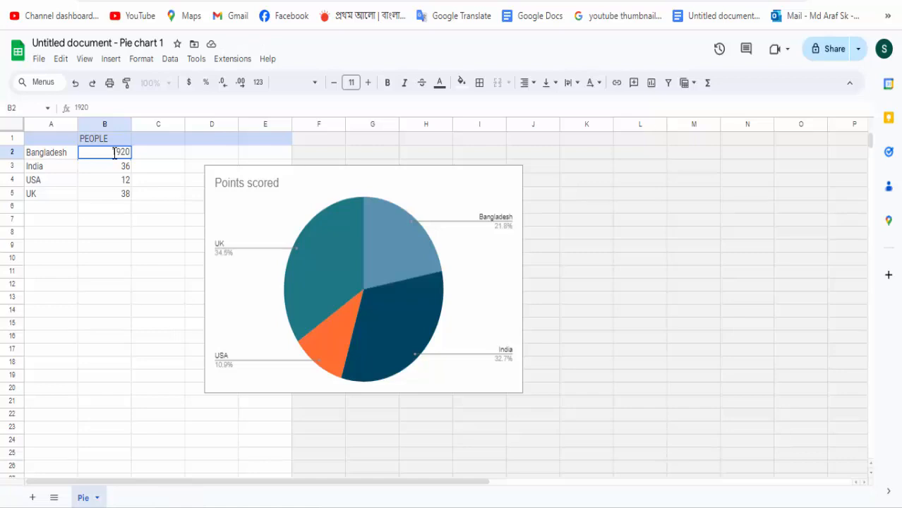
key(Return)
text(125)
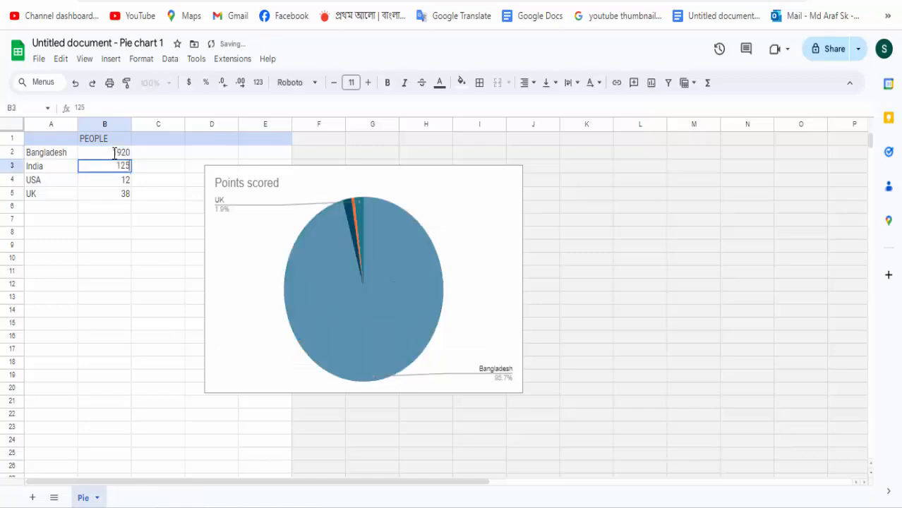
text(65)
key(Return)
text(2365)
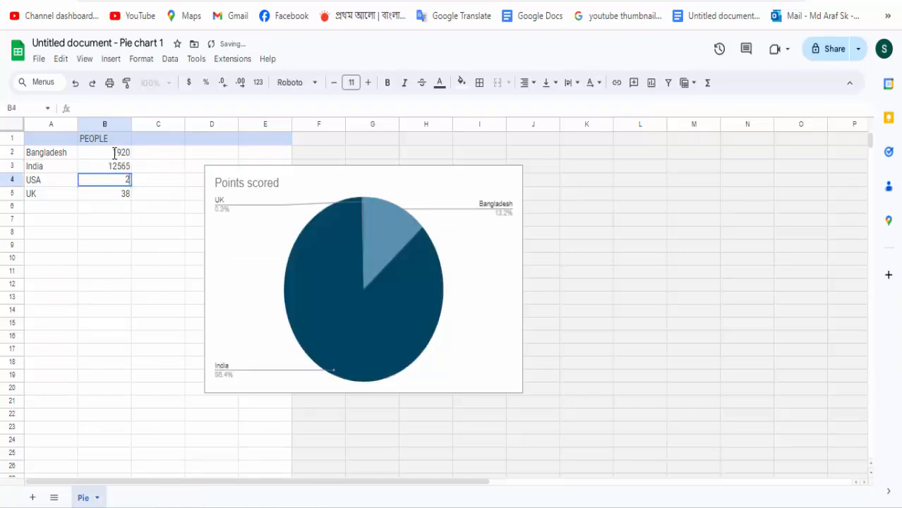
key(Return)
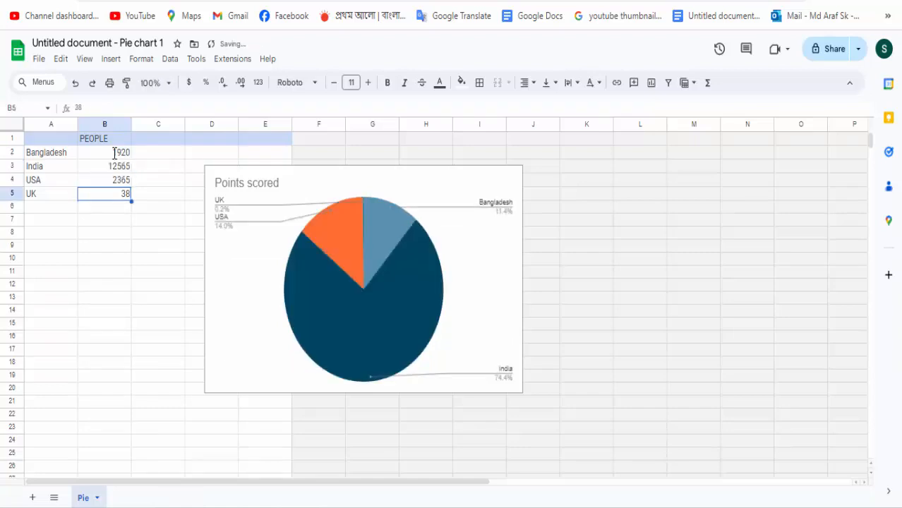
text(235)
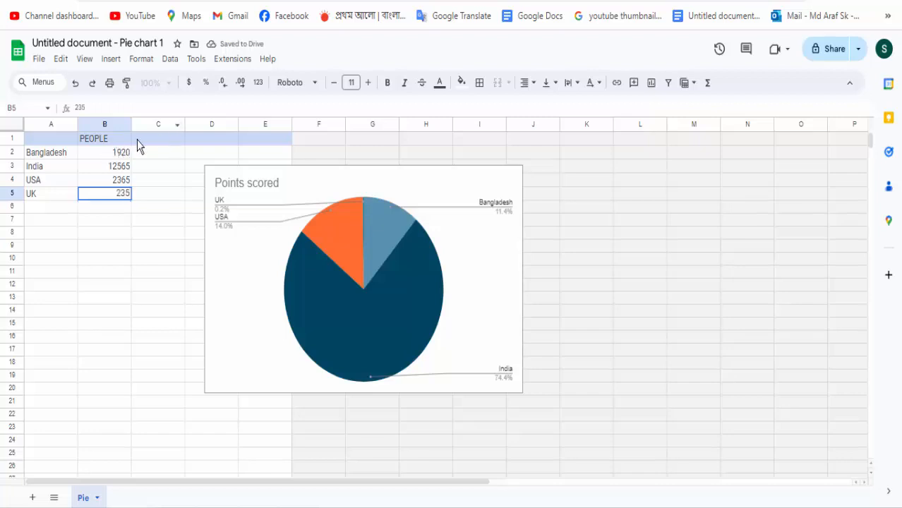
Add a column headed Hot in C1, with the values 25, 30, 25 and 15 in C2 to C5
click(145, 140)
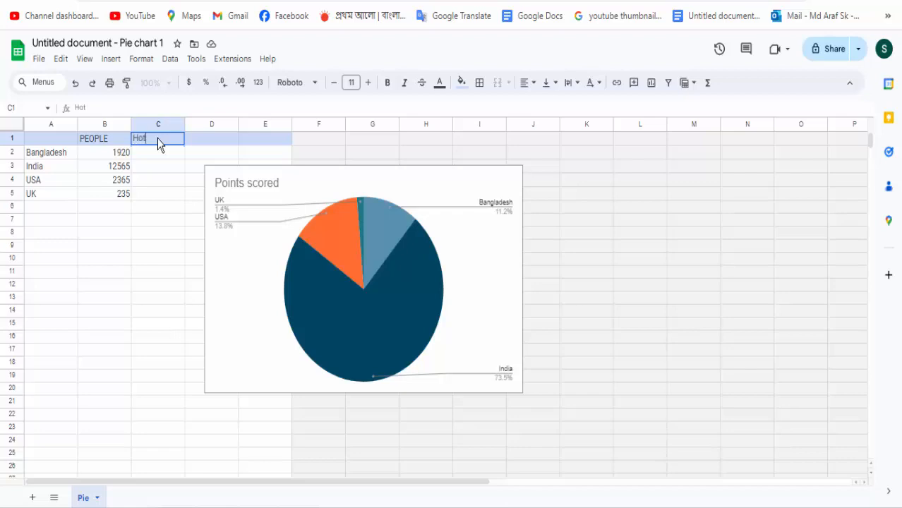
text(t)
key(Return)
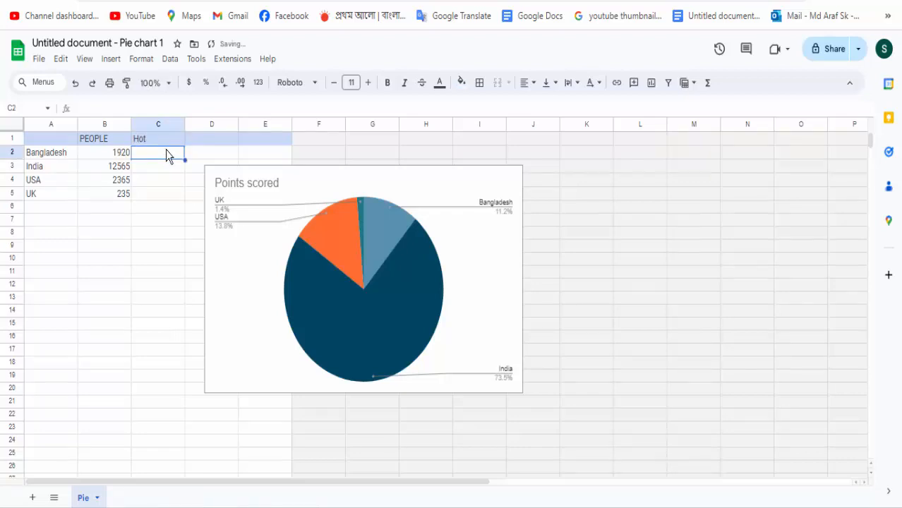
text(25)
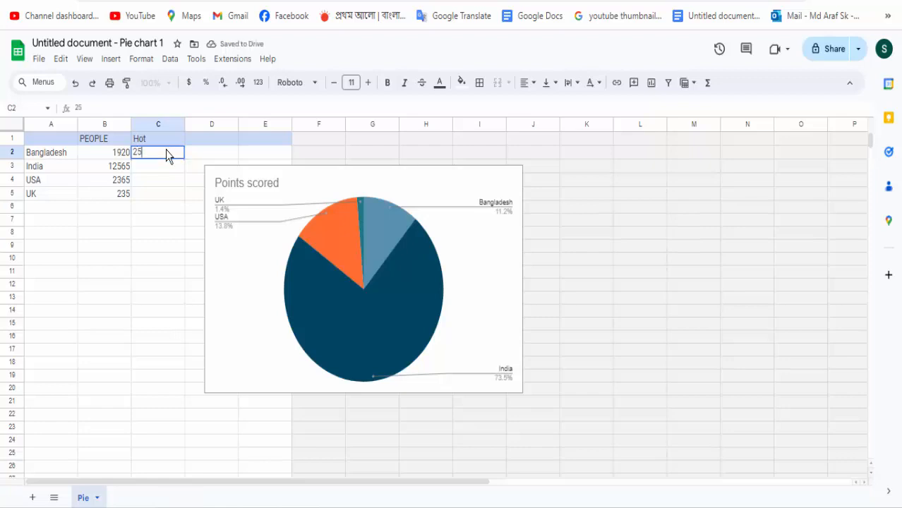
key(Return)
text(30)
key(Return)
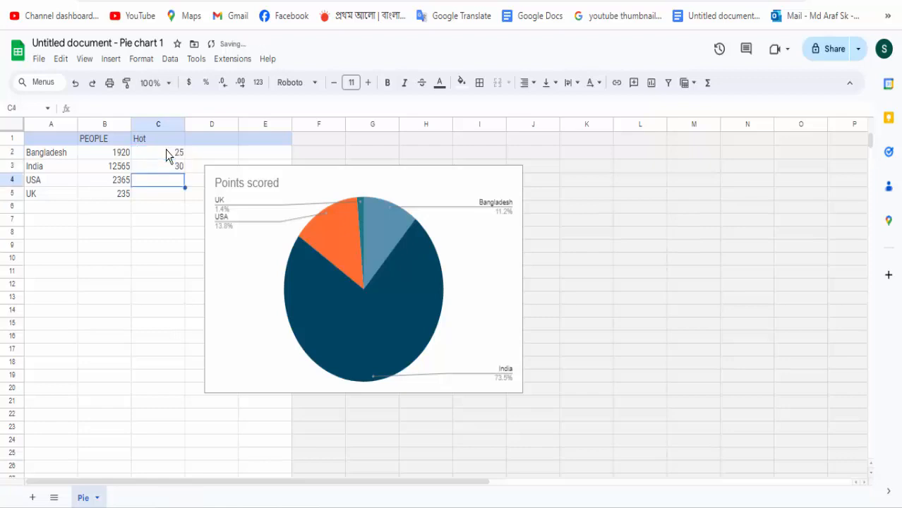
text(25)
key(Return)
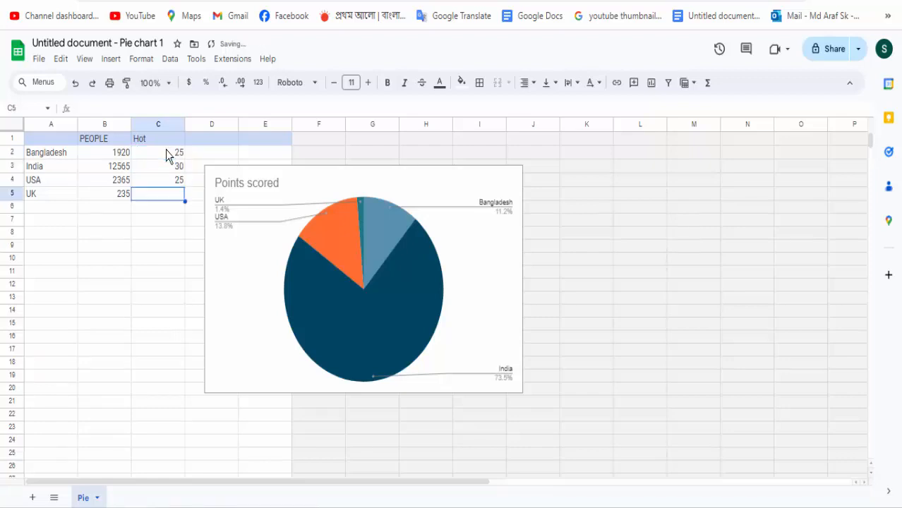
text(15)
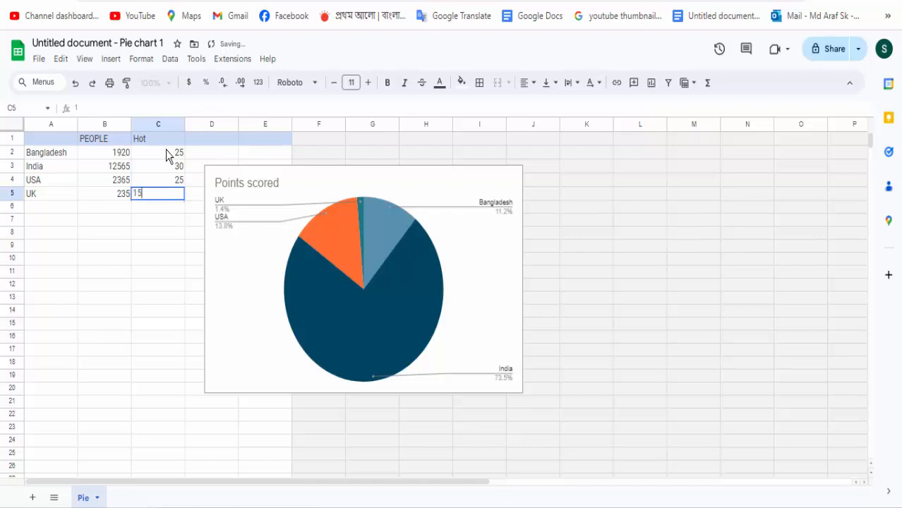
key(Return)
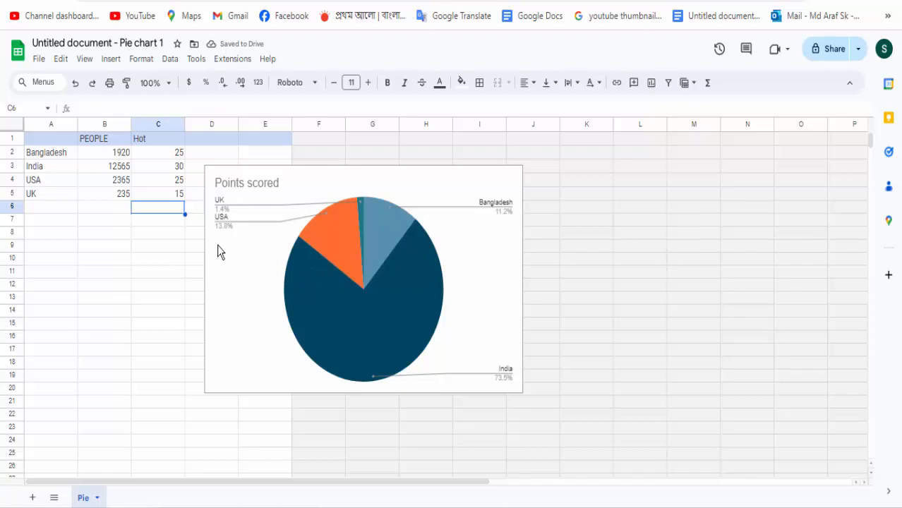
Enter the header Temprate in D1 for a third data column
click(141, 274)
click(164, 213)
click(208, 137)
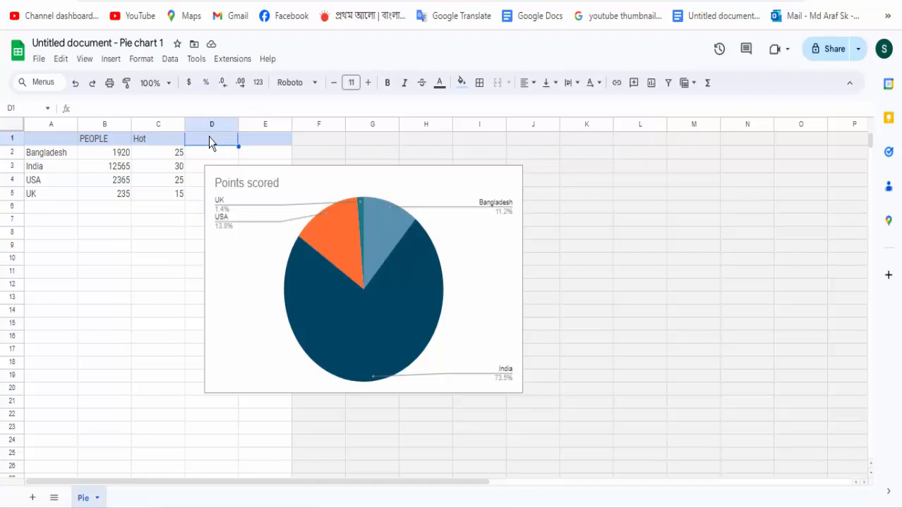
text(Tem)
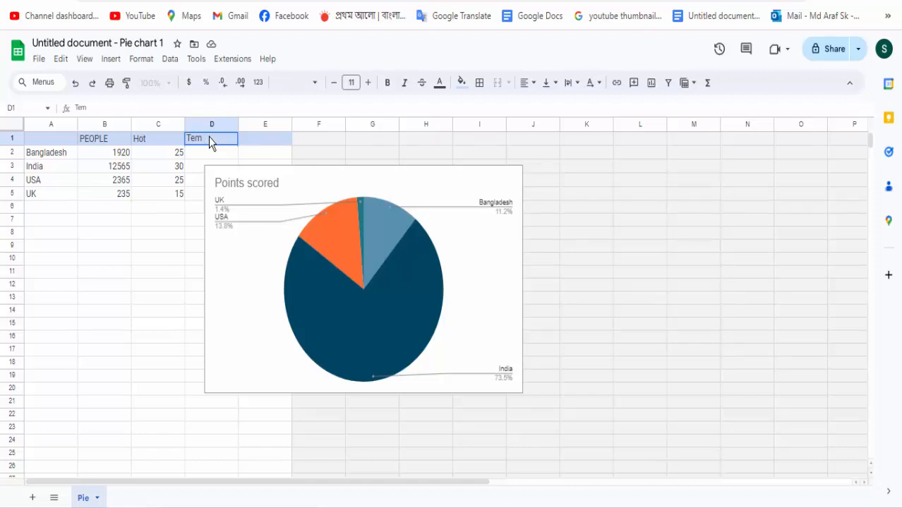
text(prate)
Fill D2 to D5 with the values 40, 42, 25 and 30
click(204, 155)
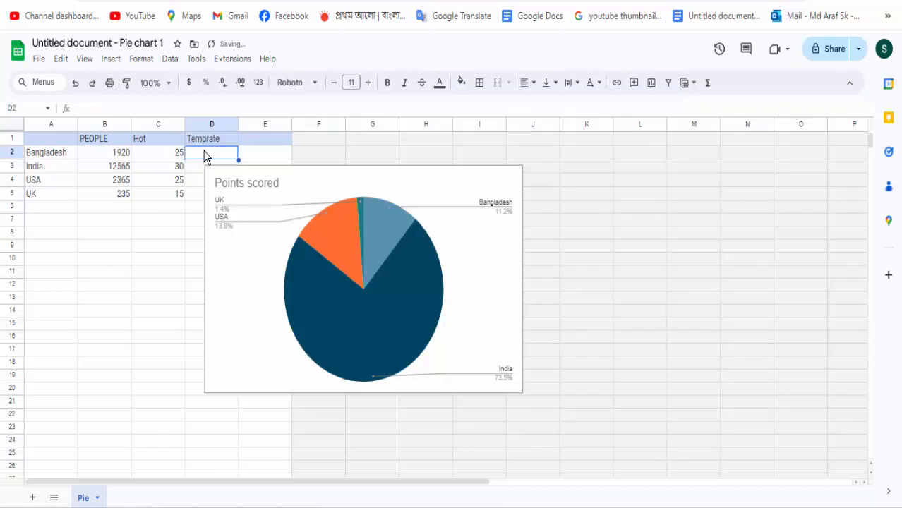
text(40)
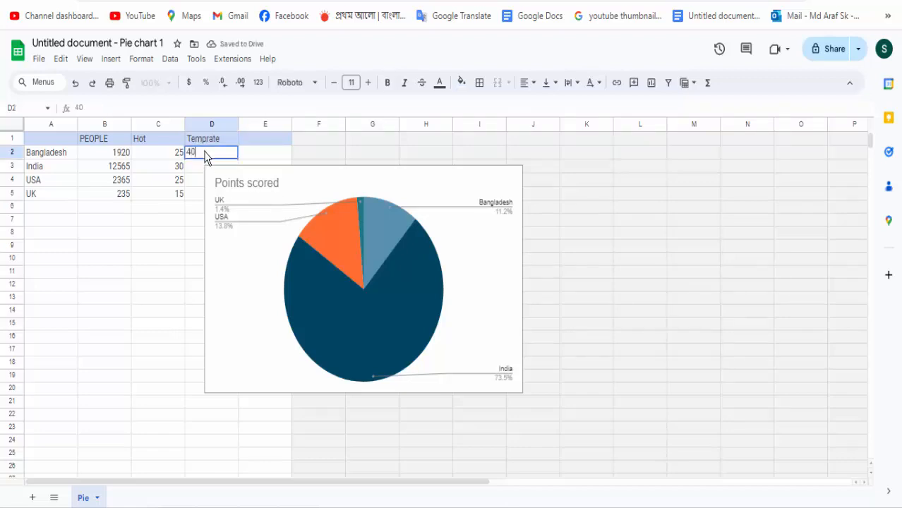
key(Return)
text(42)
key(Return)
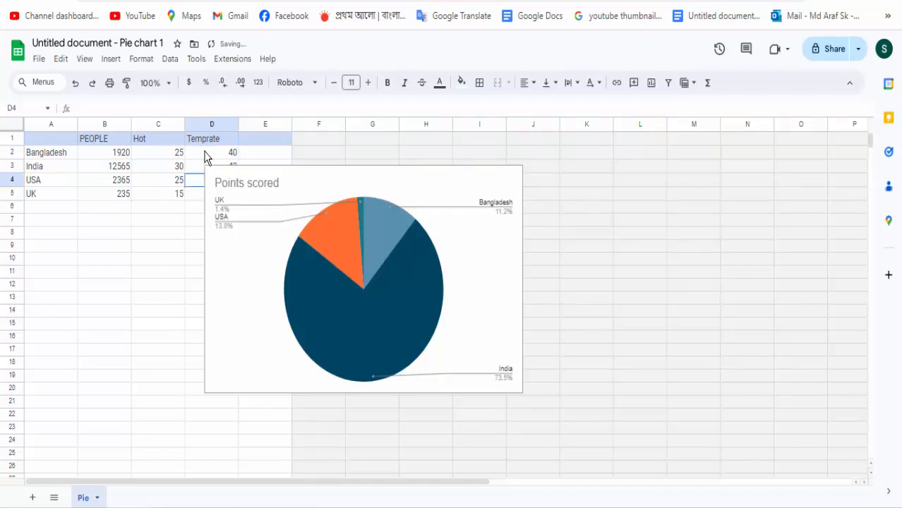
text(25)
key(Return)
text(3)
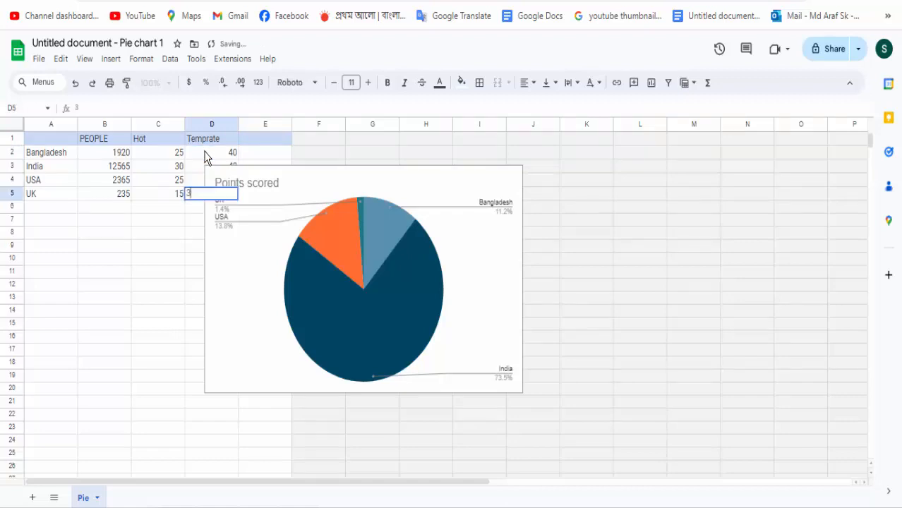
text(0)
key(Return)
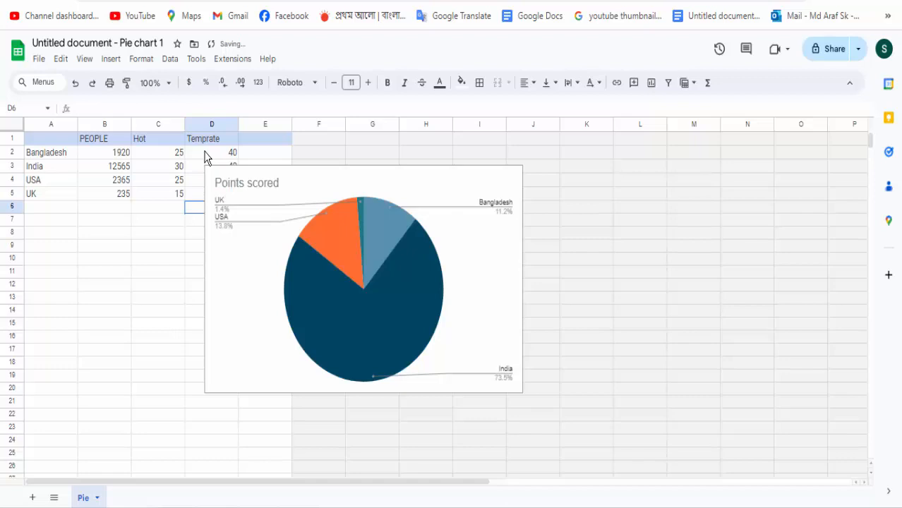
Move the pie chart clear of the data, with its upper corner in cell F5, and open its setup options for editing
click(341, 250)
drag(352, 256, 439, 282)
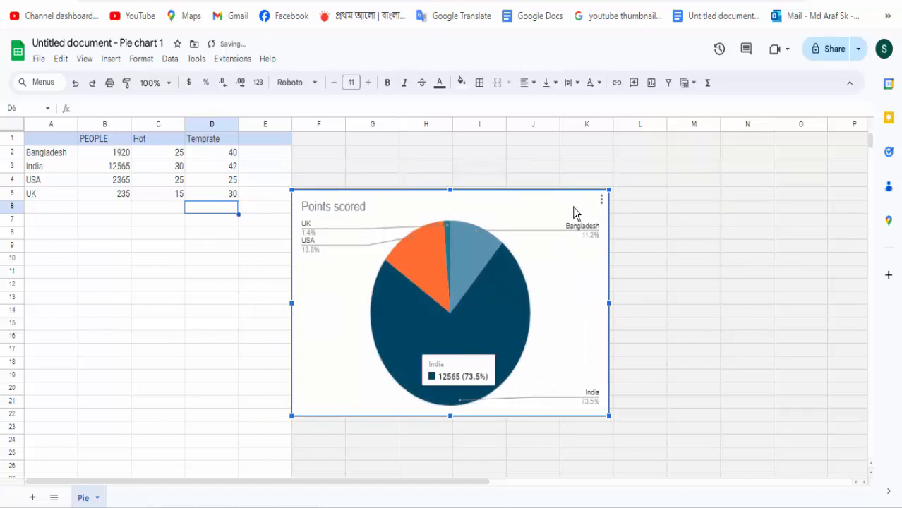
click(601, 200)
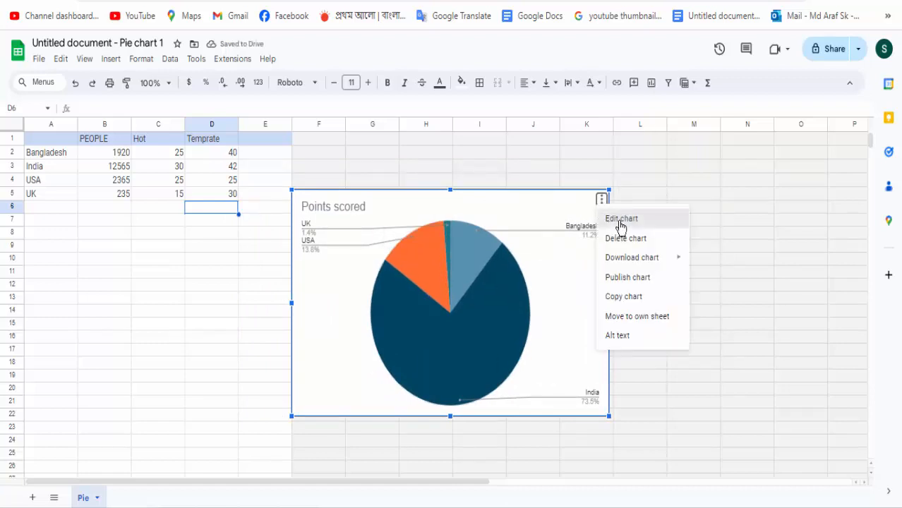
click(620, 224)
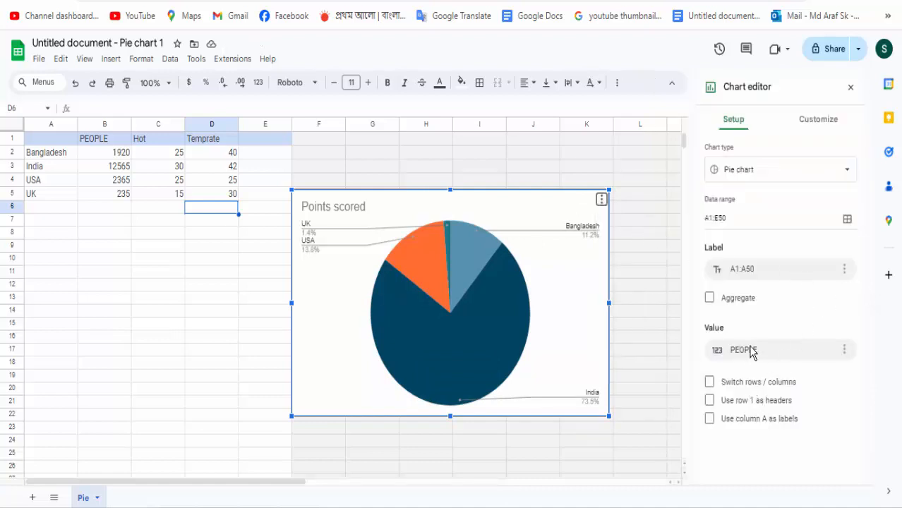
click(734, 125)
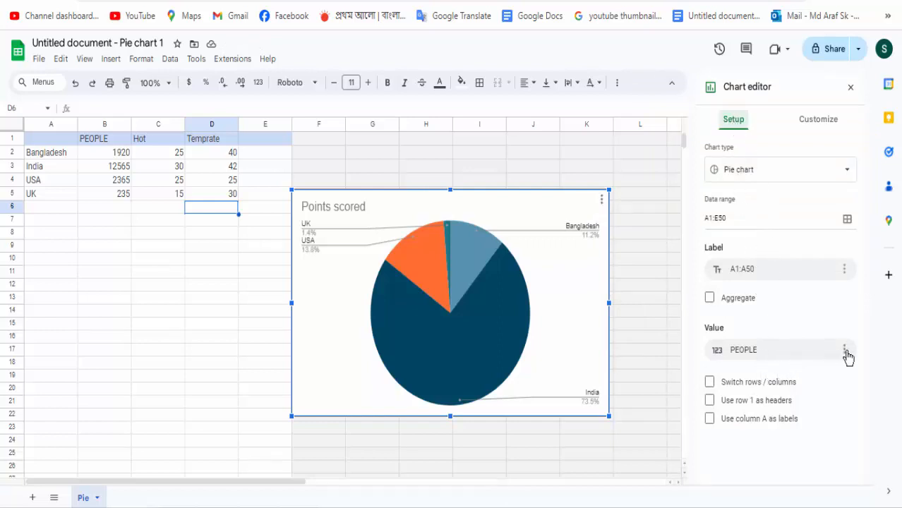
Switch the chart's rows and columns and choose UK as its value series
click(759, 387)
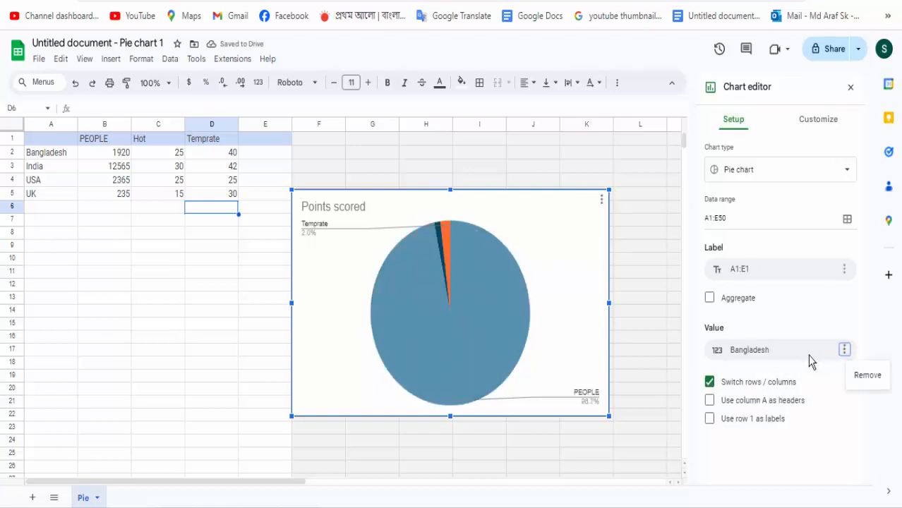
click(781, 356)
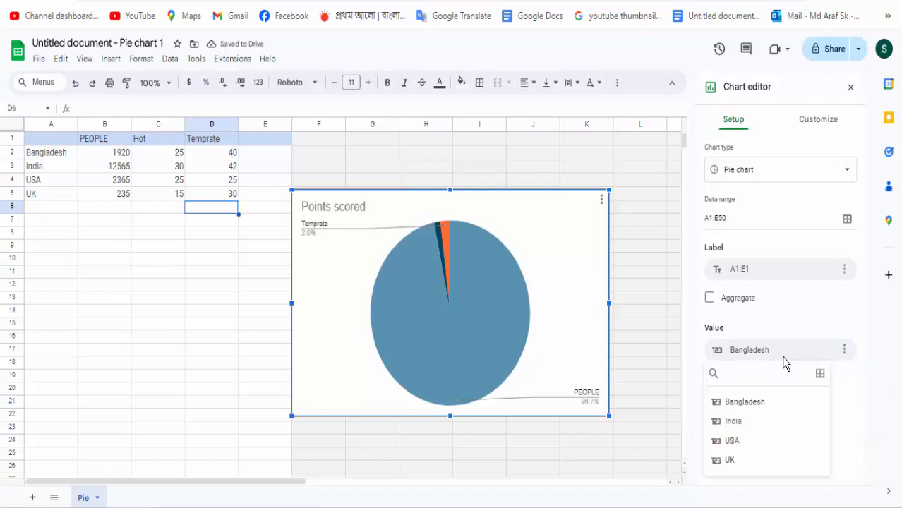
click(731, 461)
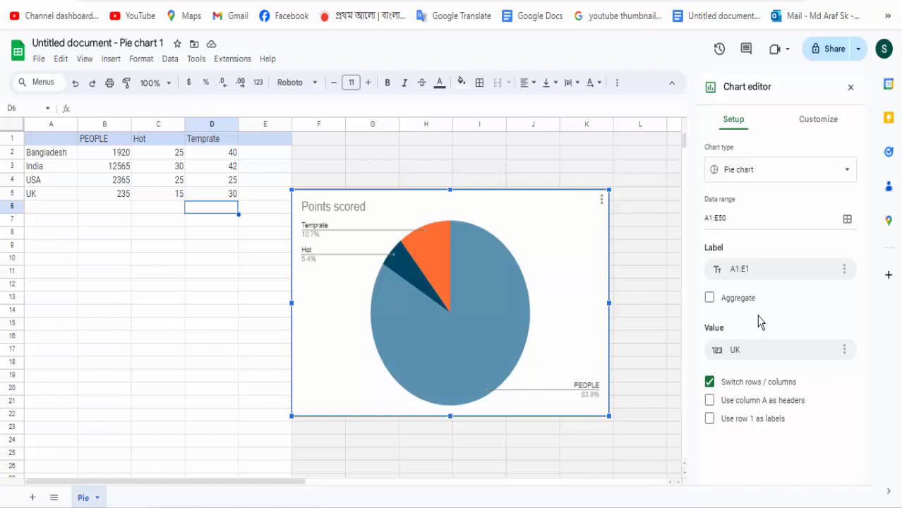
Give the pie chart a light grey background and a bright green border
click(819, 120)
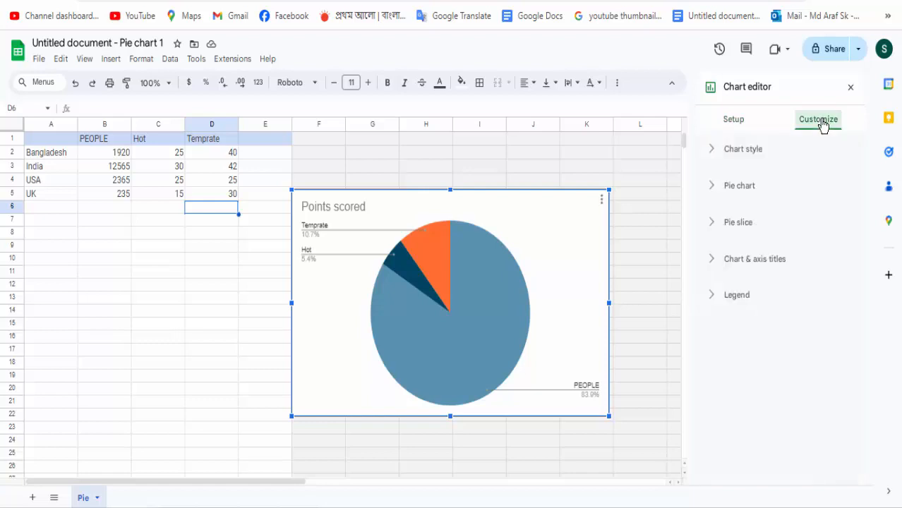
click(726, 151)
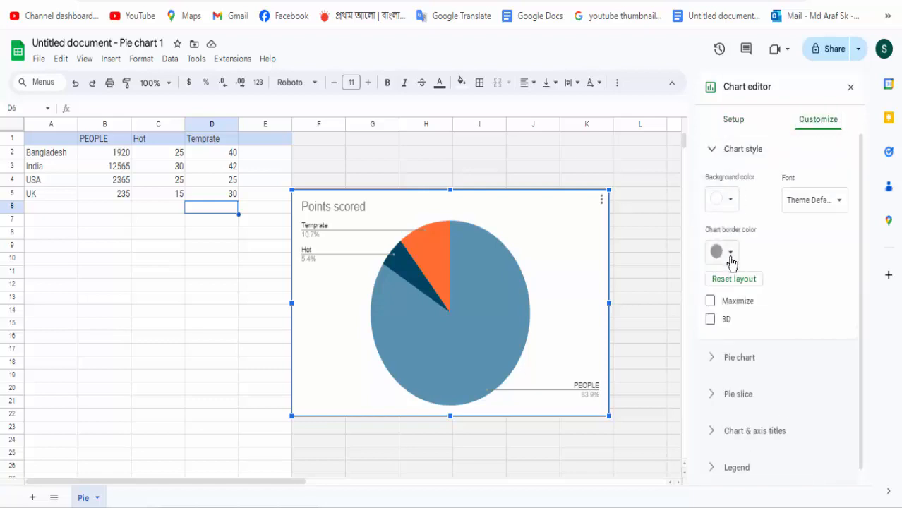
click(735, 200)
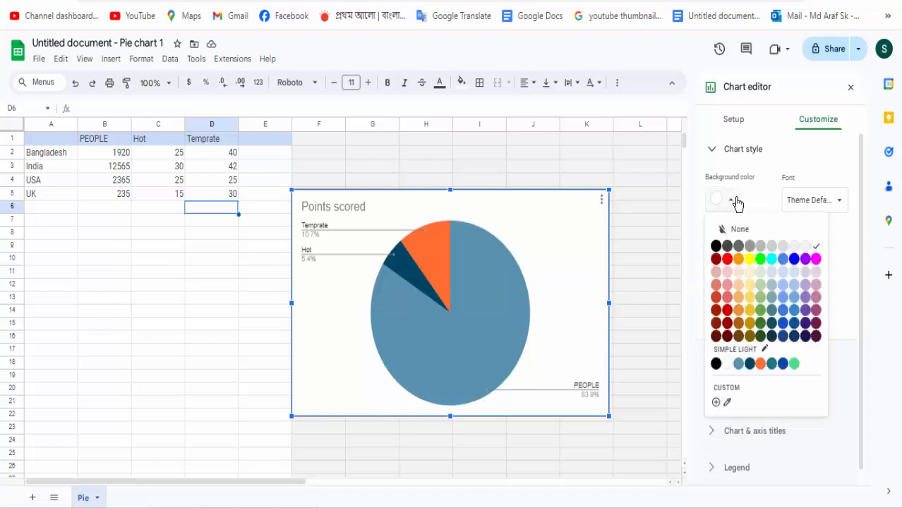
click(784, 248)
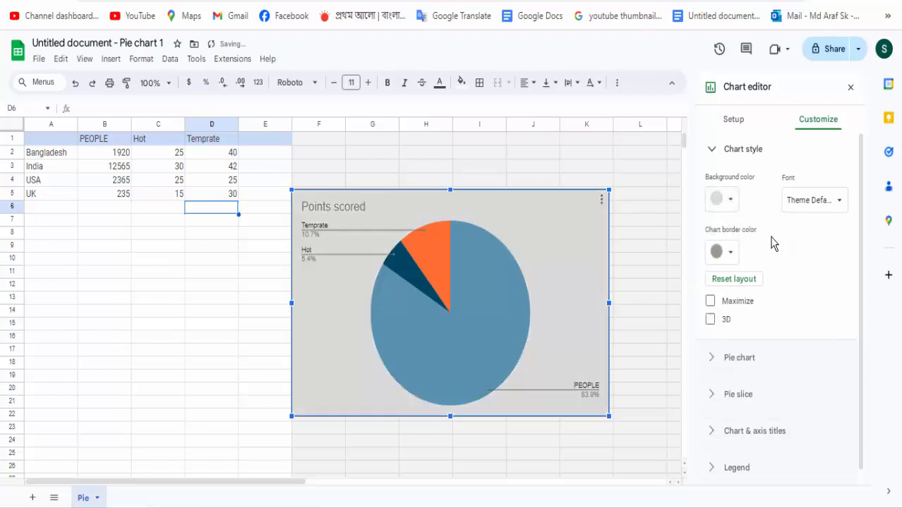
click(732, 256)
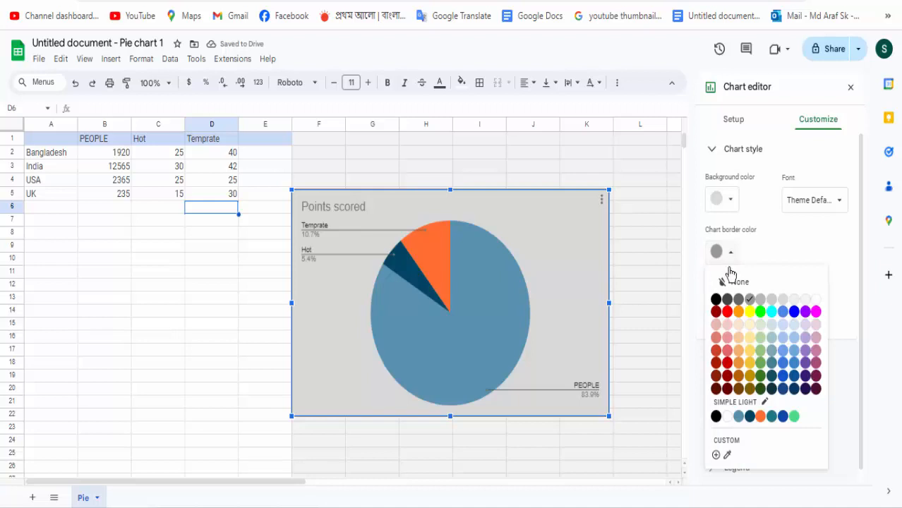
click(760, 312)
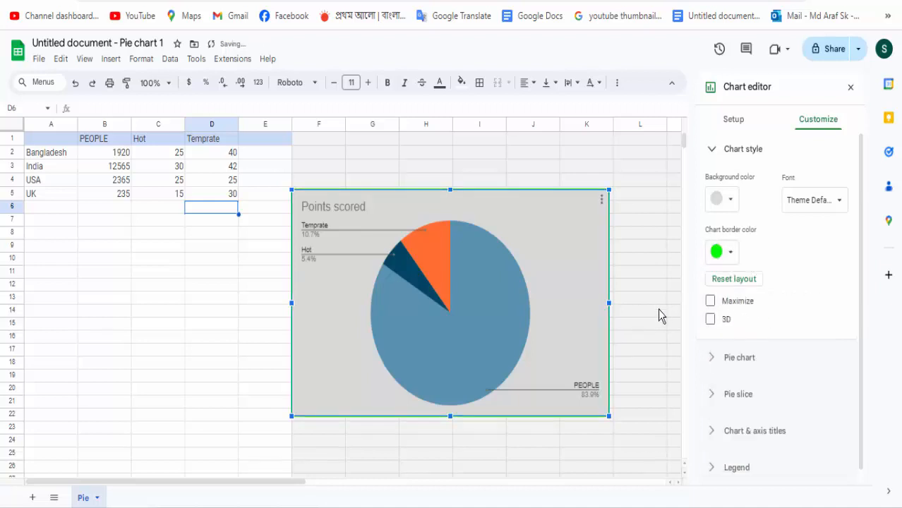
Switch to the Google Docs document and update its linked pie chart from the spreadsheet
click(463, 331)
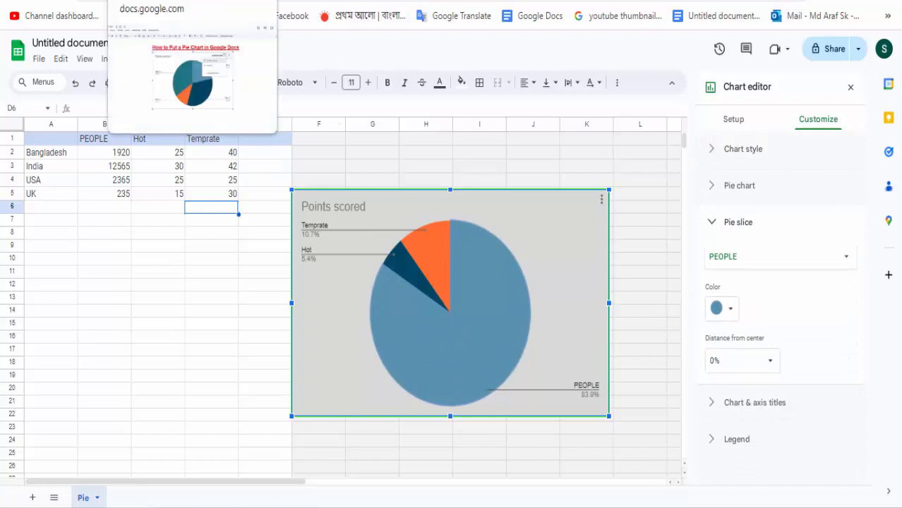
click(169, 1)
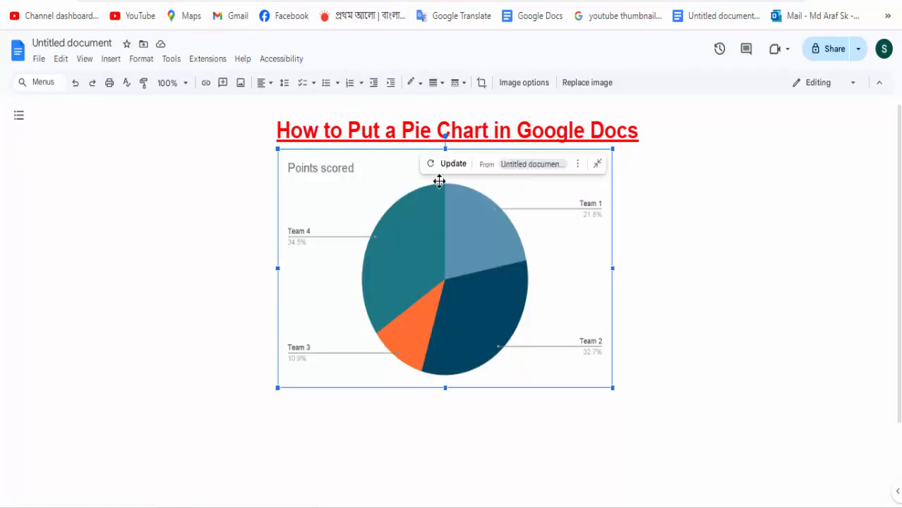
click(452, 164)
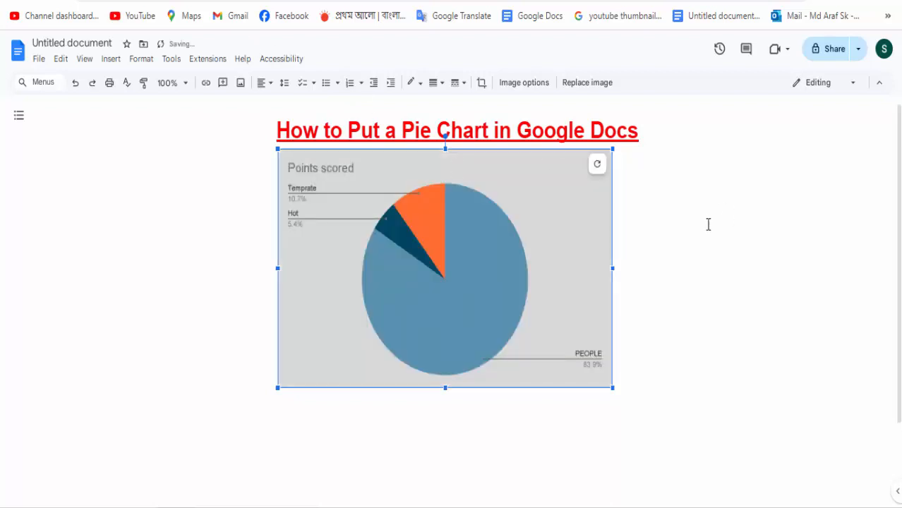
click(692, 247)
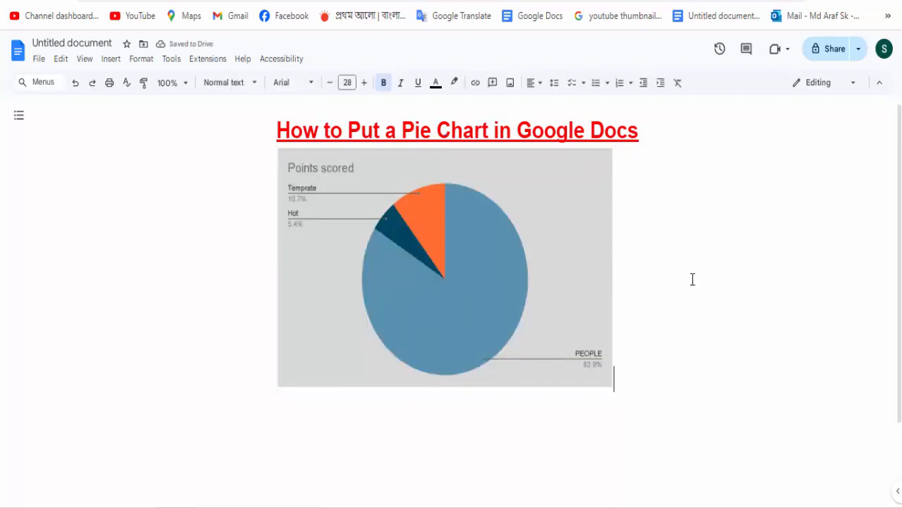